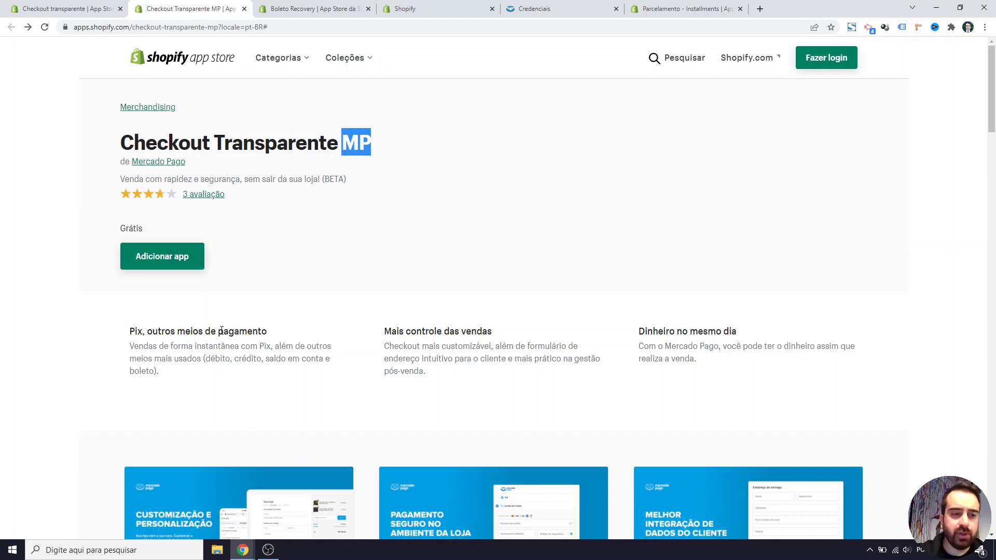
Review the Checkout Transparente MP listing and its price, and look at the Boleto Recovery listing
scroll(314, 370, down, 5)
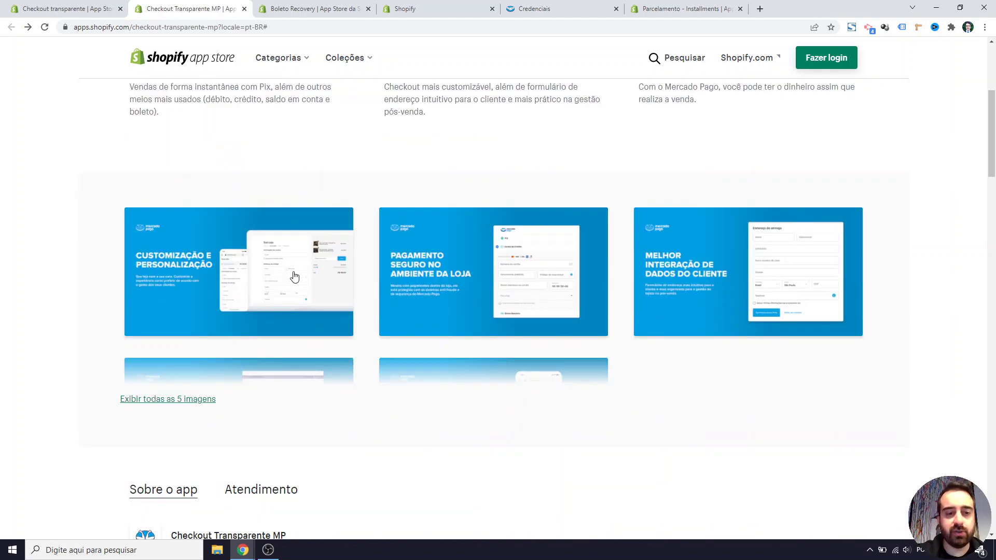
scroll(291, 351, up, 5)
click(383, 178)
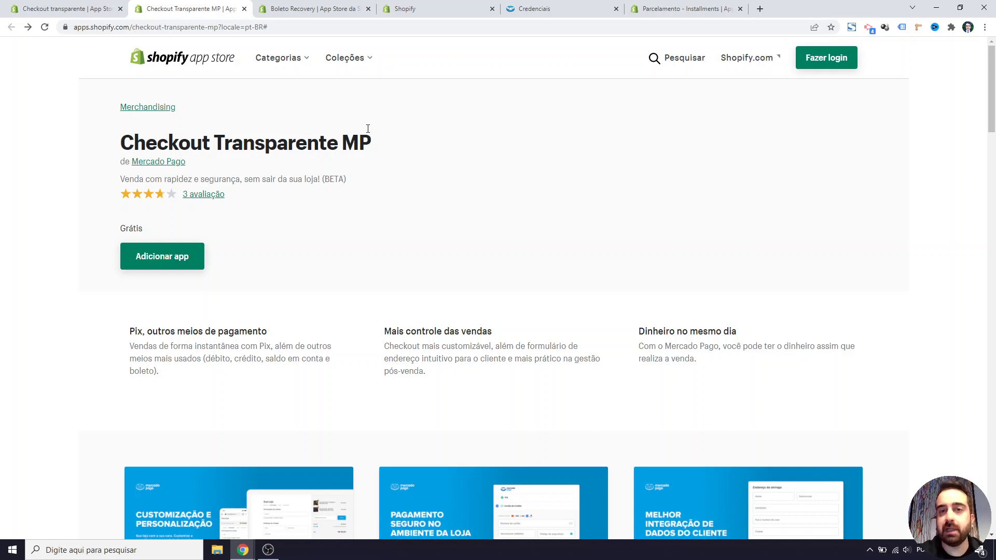
click(333, 9)
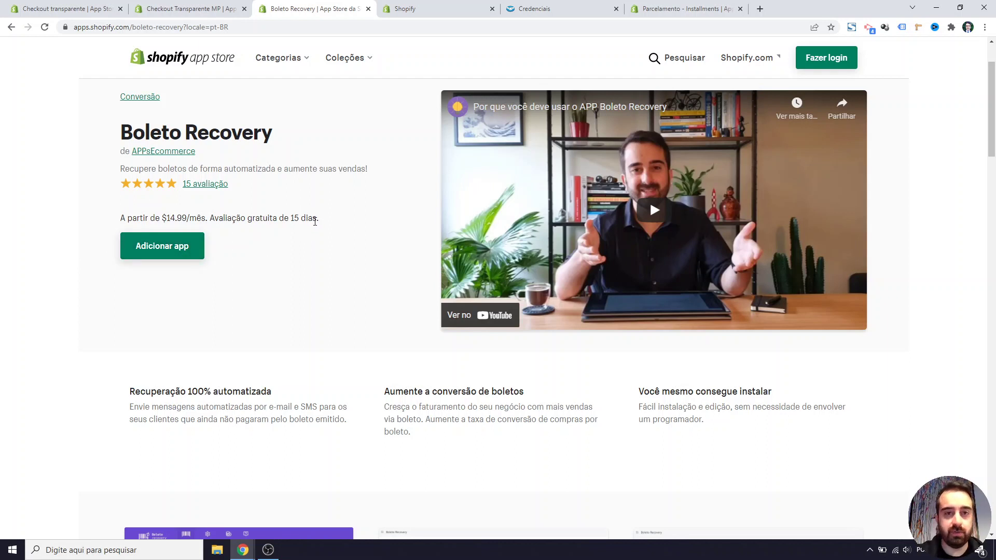
click(210, 7)
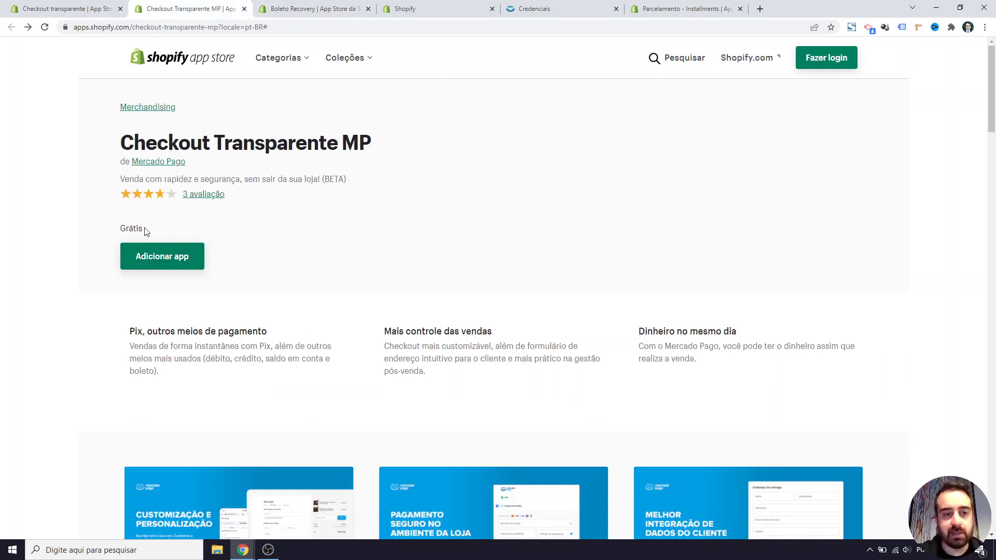
drag(147, 231, 103, 227)
click(109, 228)
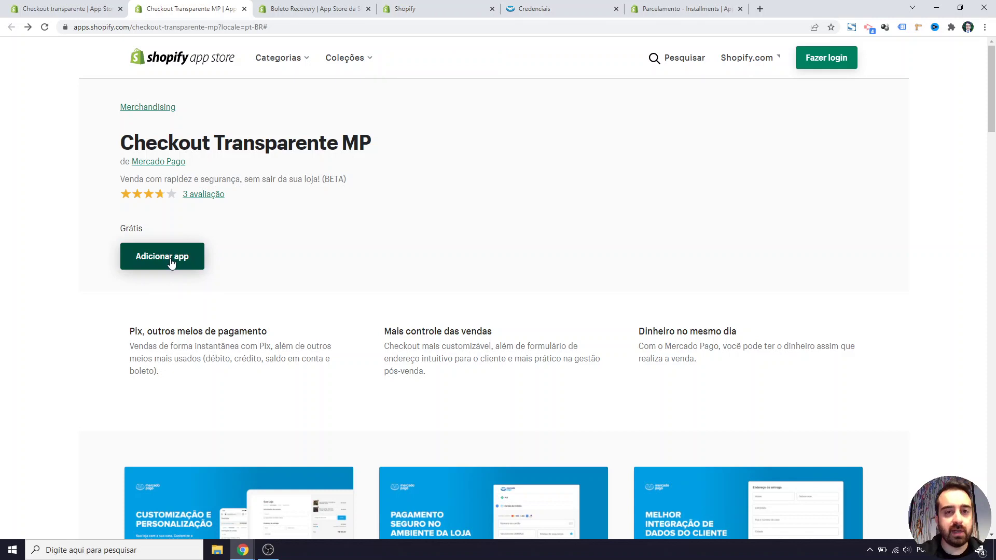
Switch to the Shopify admin and review the Checkout Transparente MP setup requirements, credential fields and operating mode options
click(405, 9)
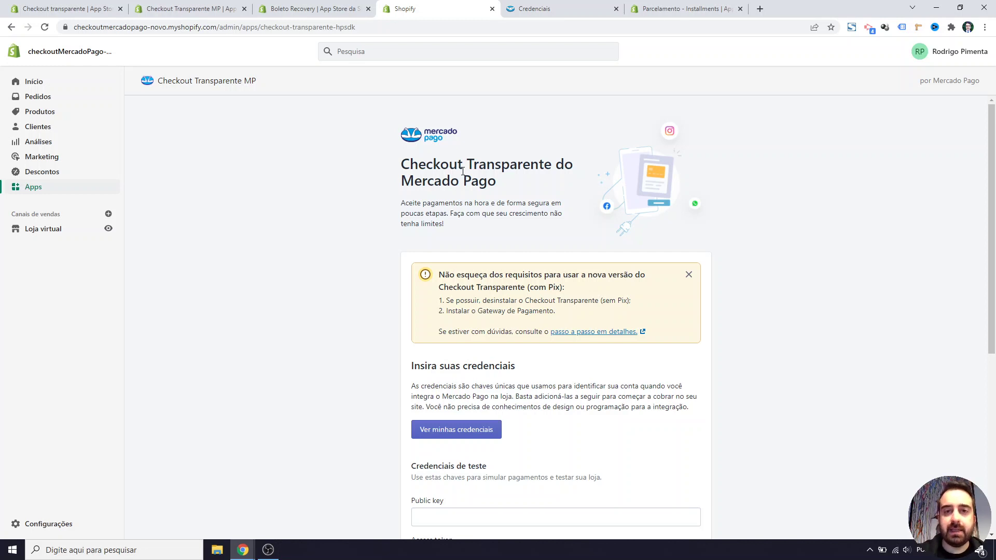
scroll(503, 181, down, 2)
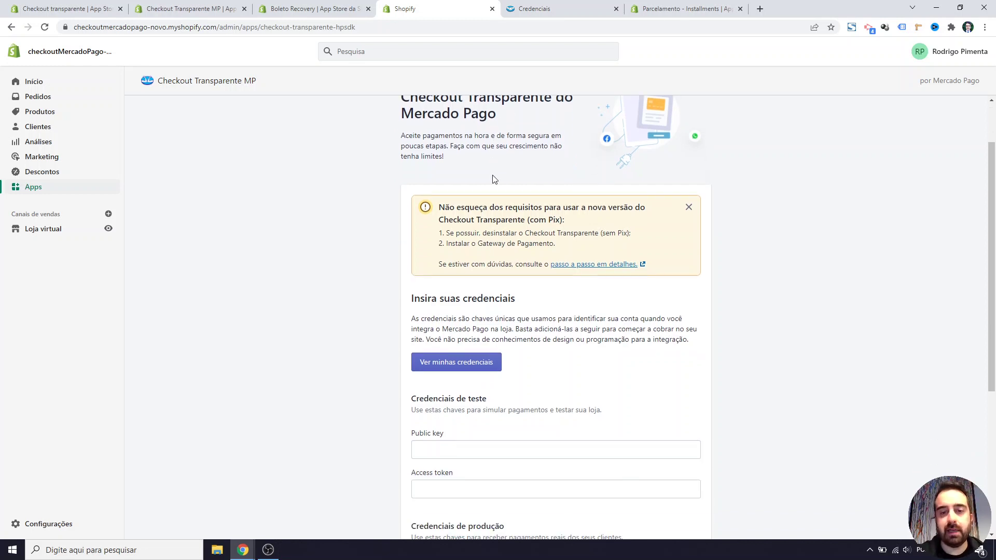
scroll(361, 222, down, 1)
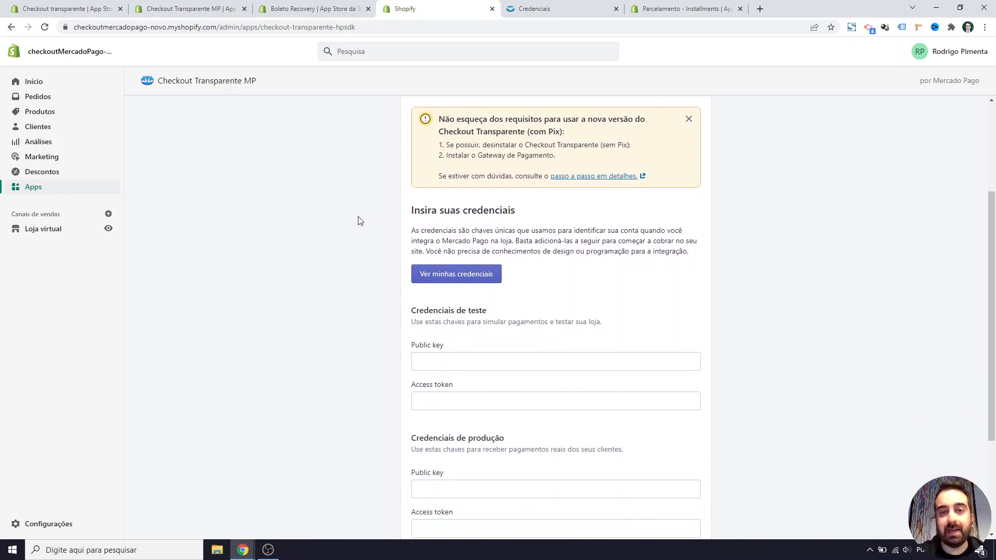
scroll(358, 220, up, 1)
scroll(400, 241, down, 4)
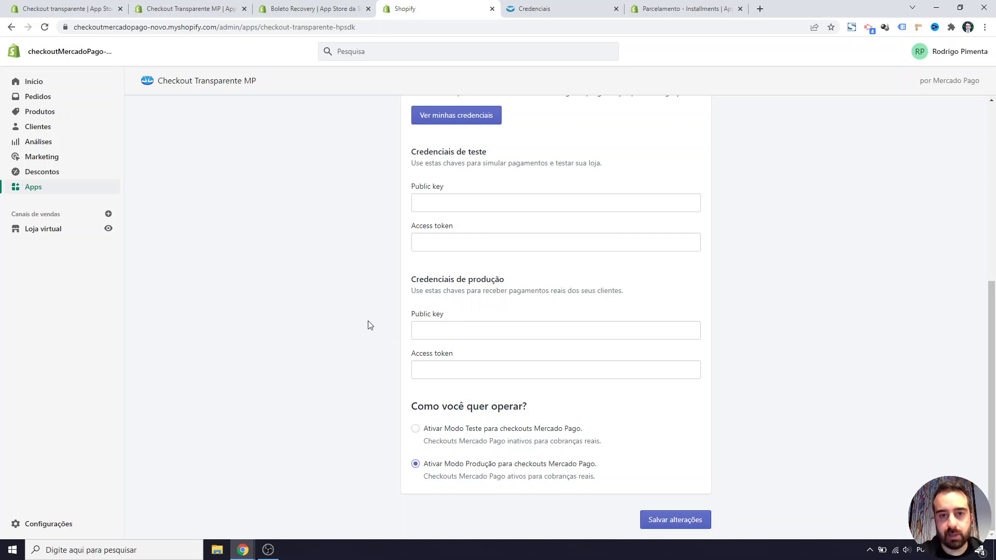
scroll(469, 236, up, 5)
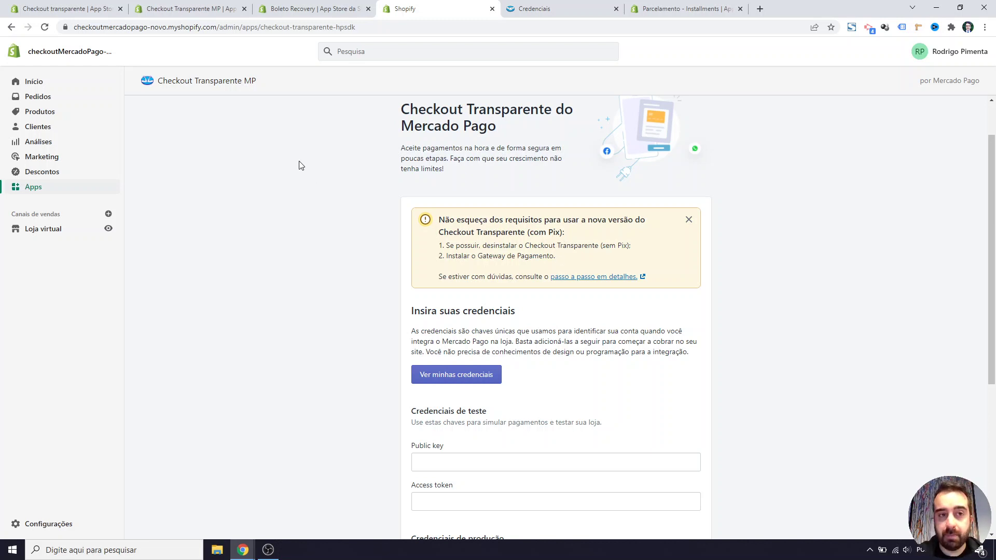
Check the older Checkout transparente listing and open the Mercado Pago credentials page from the Checkout Transparente MP setup
click(86, 4)
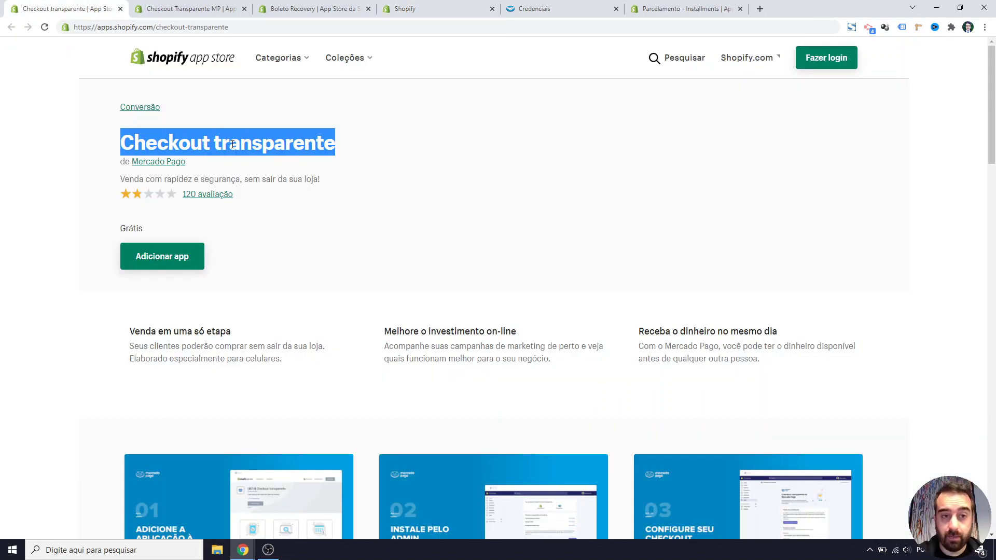
click(436, 5)
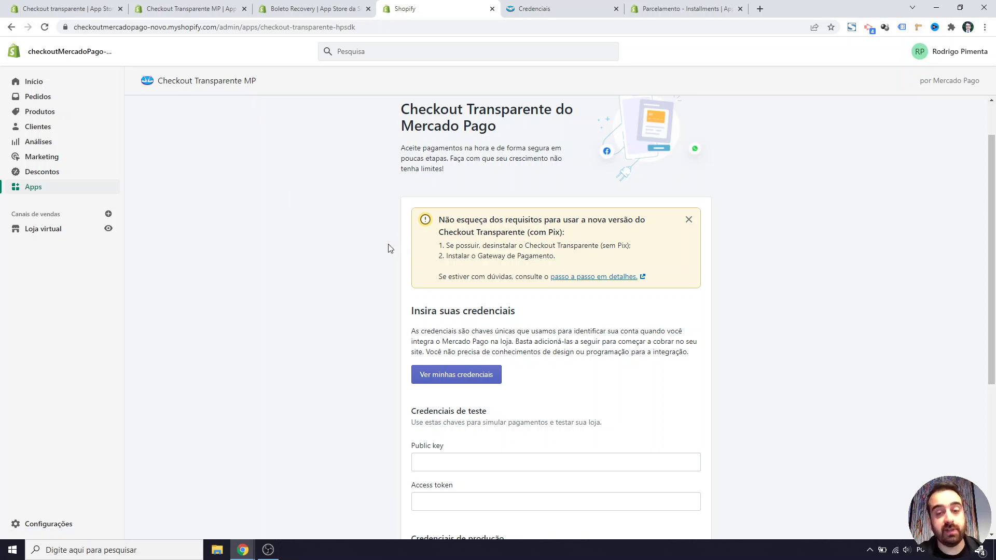
scroll(384, 228, down, 3)
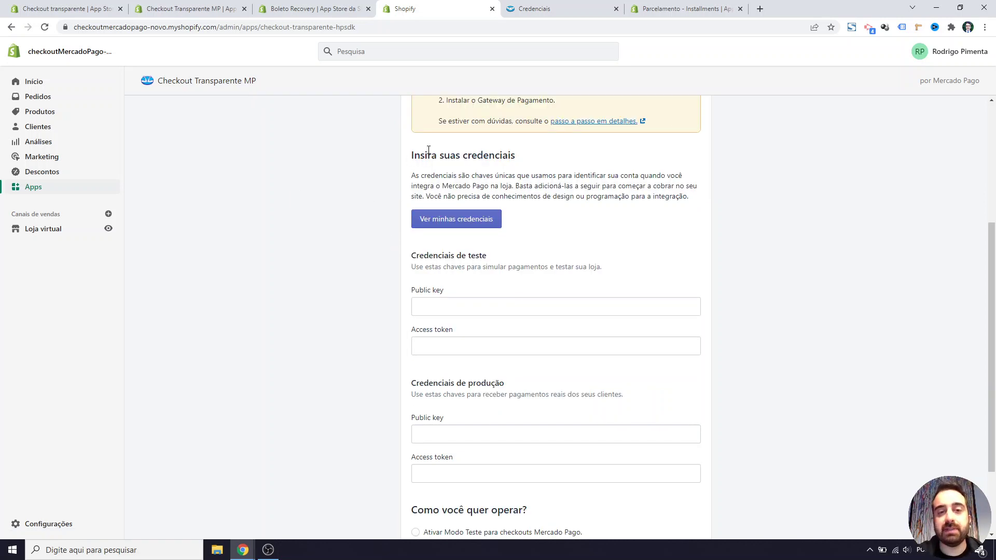
click(455, 221)
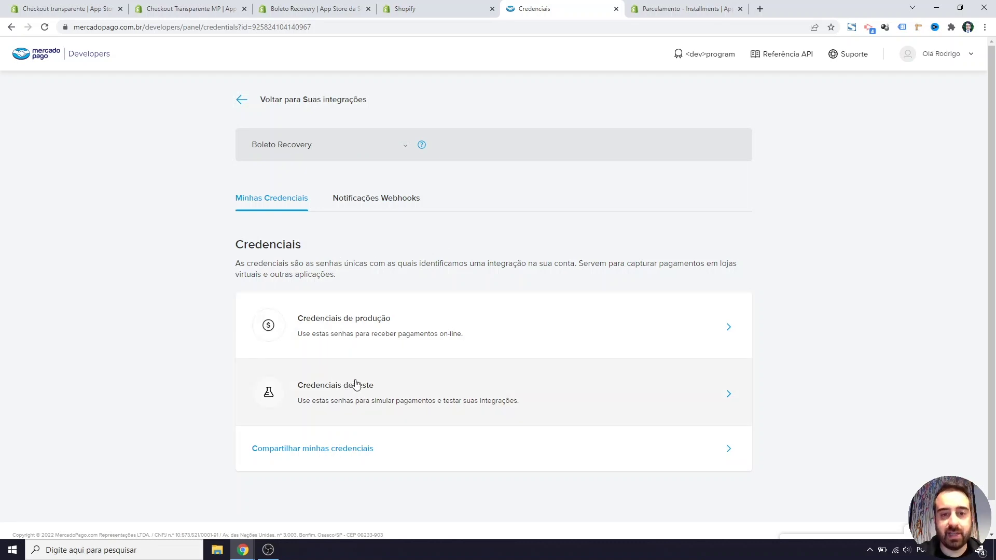
Compare the test and production credential fields in the Shopify app setup with the credential types offered by Mercado Pago
click(436, 7)
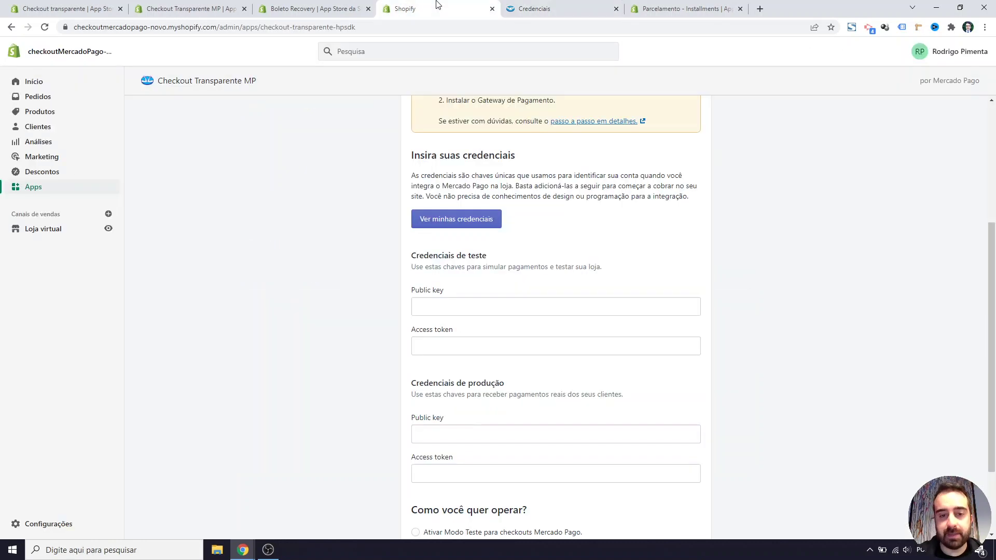
scroll(391, 252, down, 1)
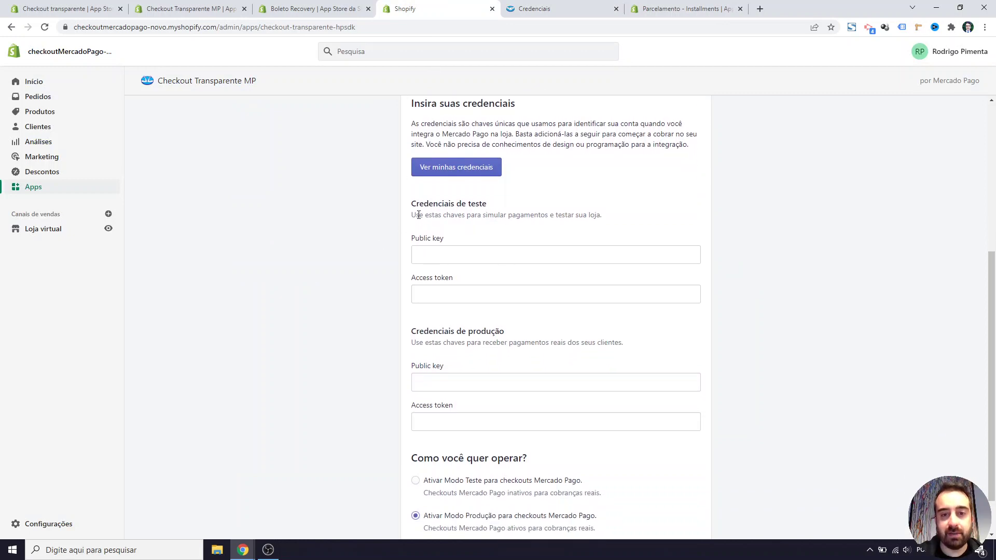
click(563, 8)
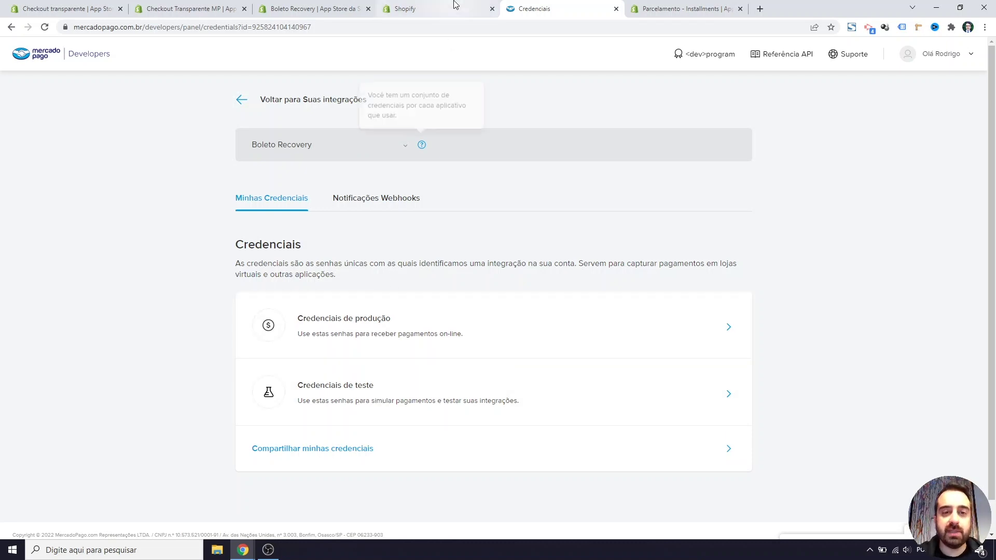
click(441, 9)
click(576, 6)
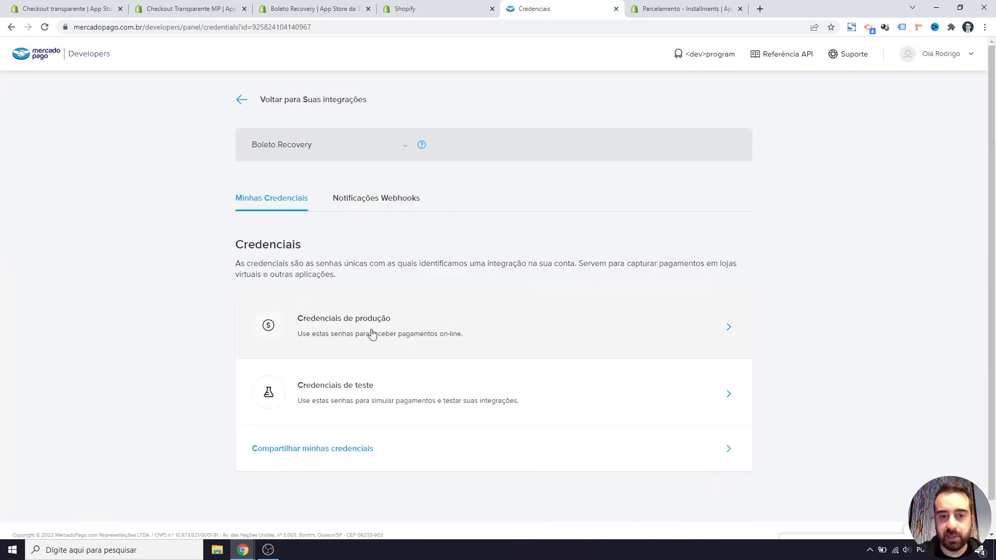
Copy the production Public Key from Mercado Pago and make the production Public key field in the Shopify app setup active
click(345, 332)
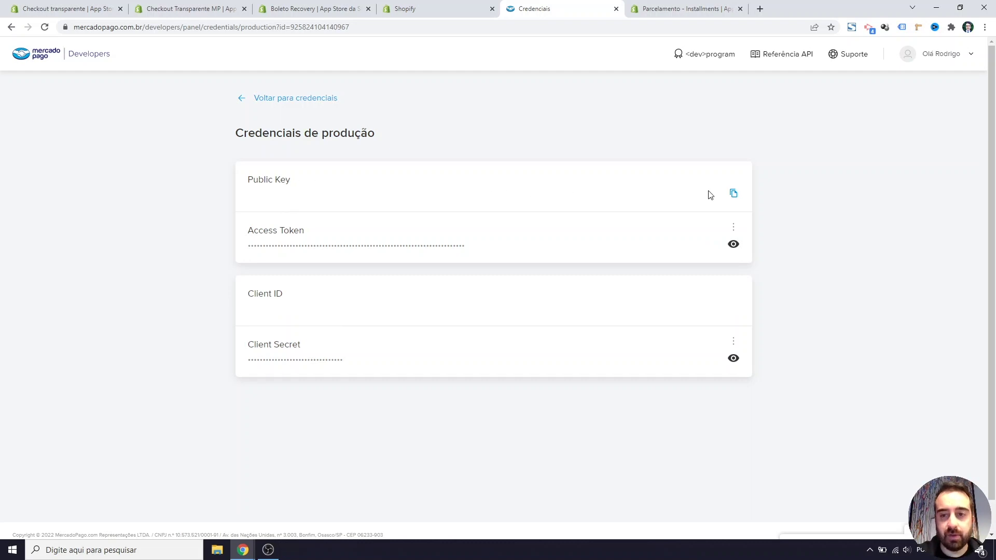
click(734, 193)
click(459, 6)
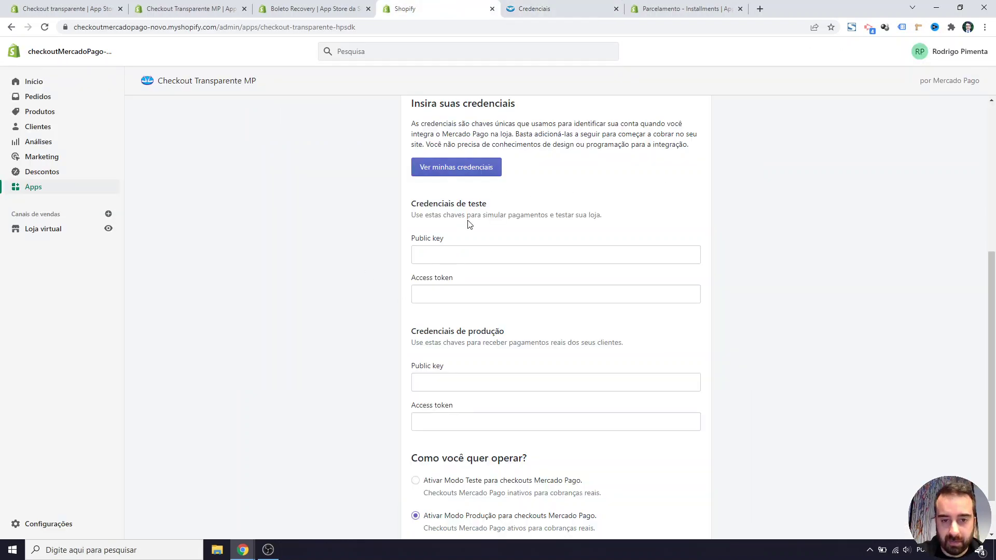
click(444, 378)
key(ctrl+Tab)
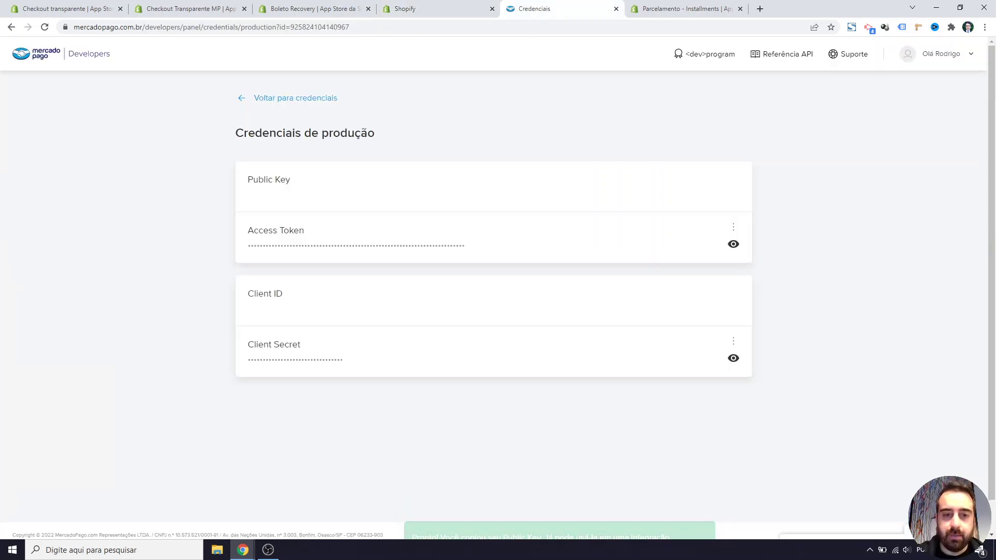
click(467, 9)
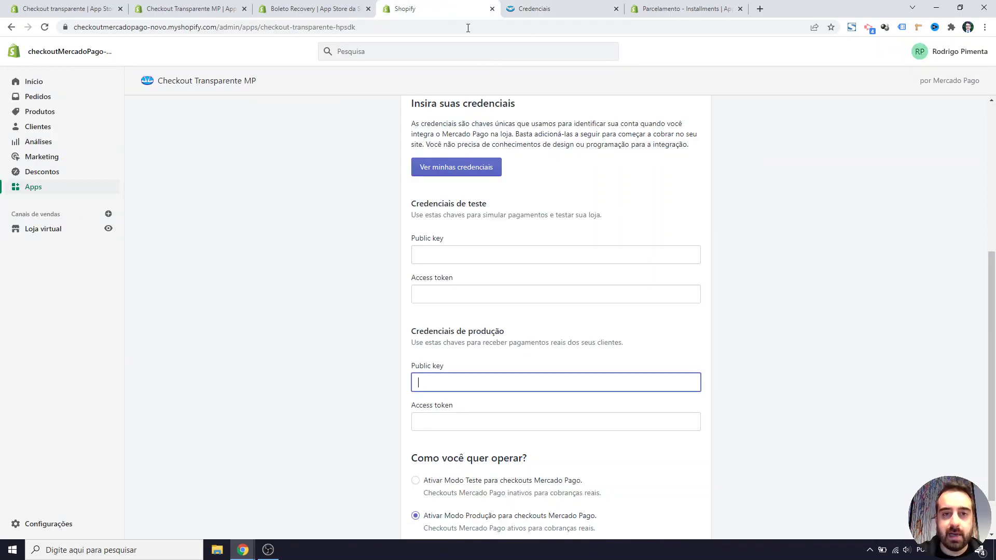
Return to the Mercado Pago credentials overview and open the test credentials
key(ctrl+Tab)
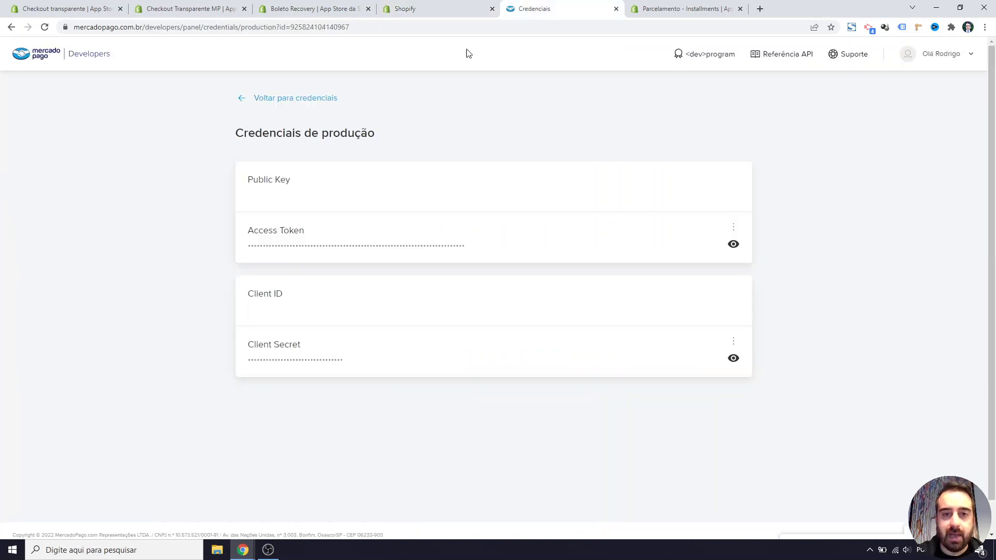
click(275, 104)
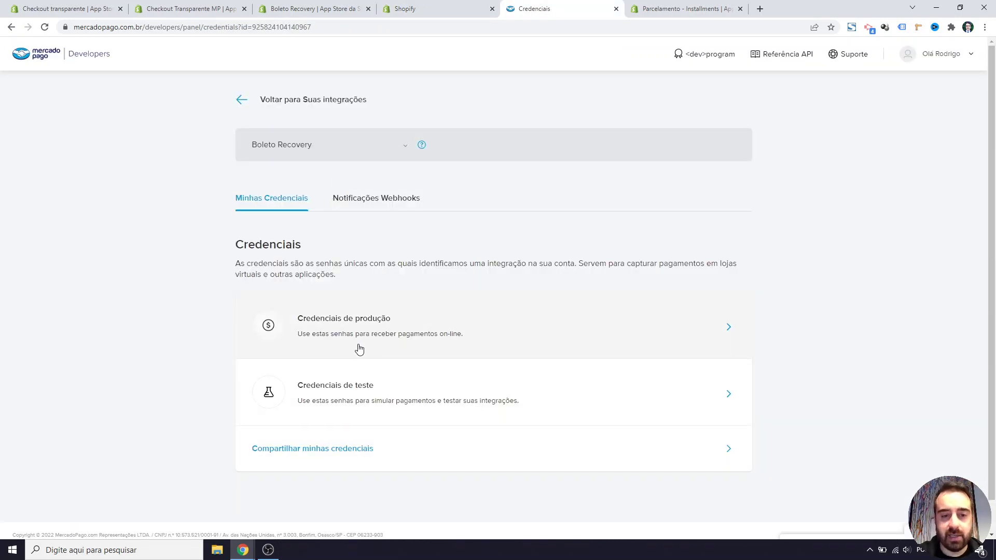
click(363, 393)
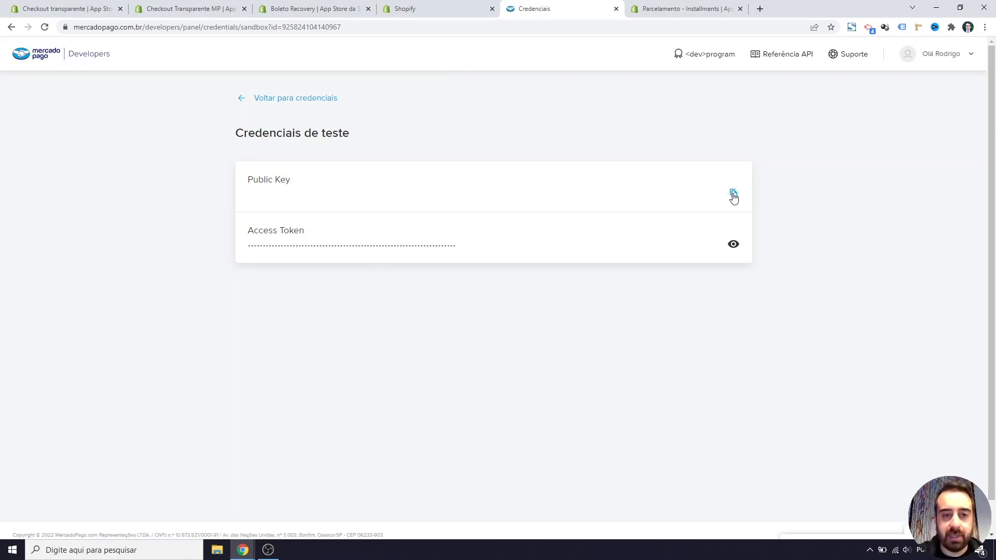
Go back to the Checkout Transparente MP setup in Shopify and save its settings with production mode active
click(447, 8)
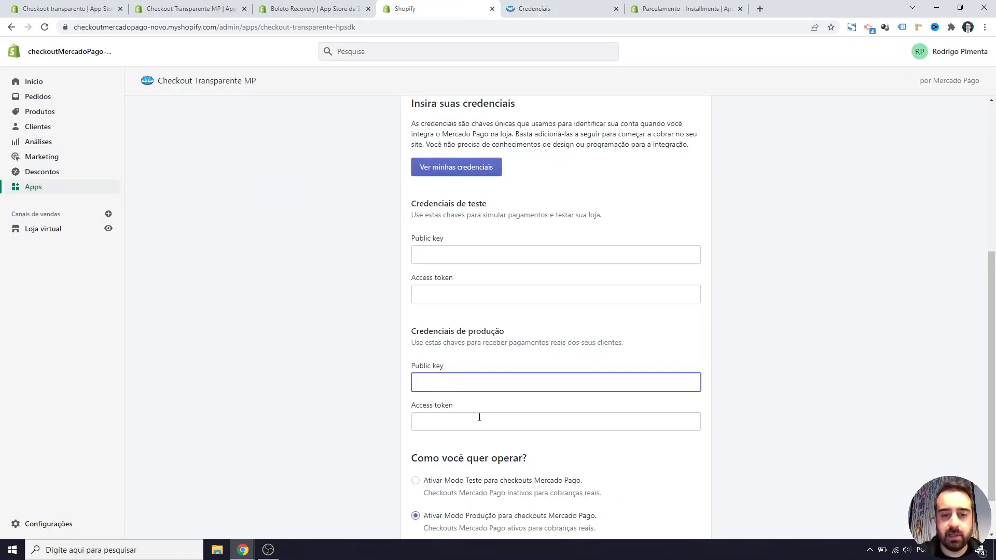
click(374, 327)
scroll(364, 321, down, 1)
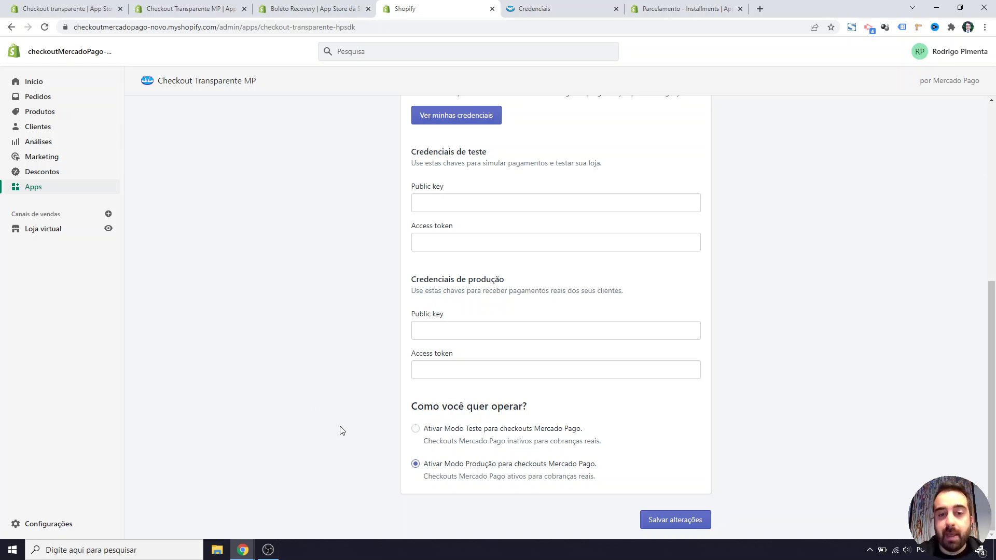
scroll(412, 242, up, 2)
scroll(367, 382, down, 2)
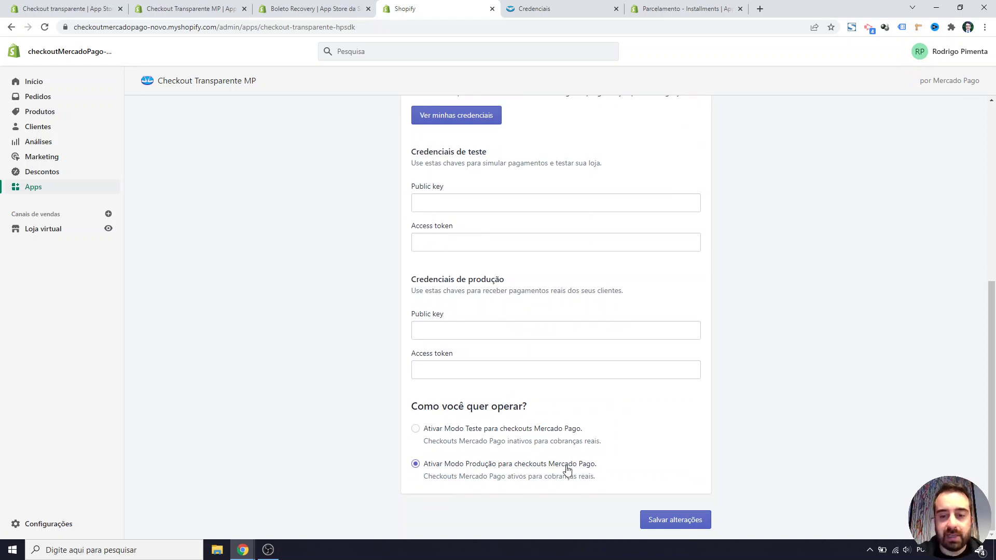
click(666, 525)
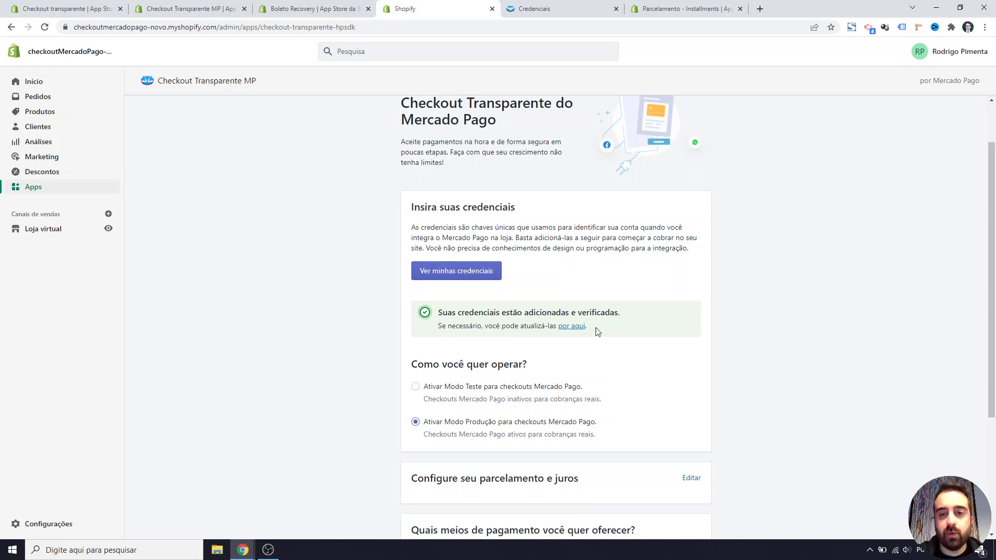
Examine the installment and payment method settings of Checkout Transparente MP, and review the Parcelamento - Installments app listing
scroll(383, 263, down, 2)
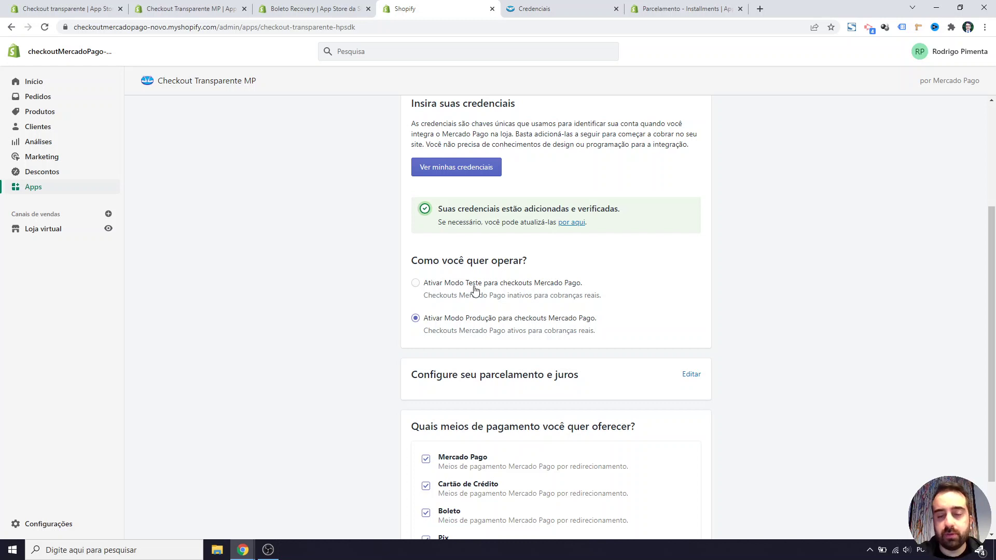
scroll(358, 297, down, 2)
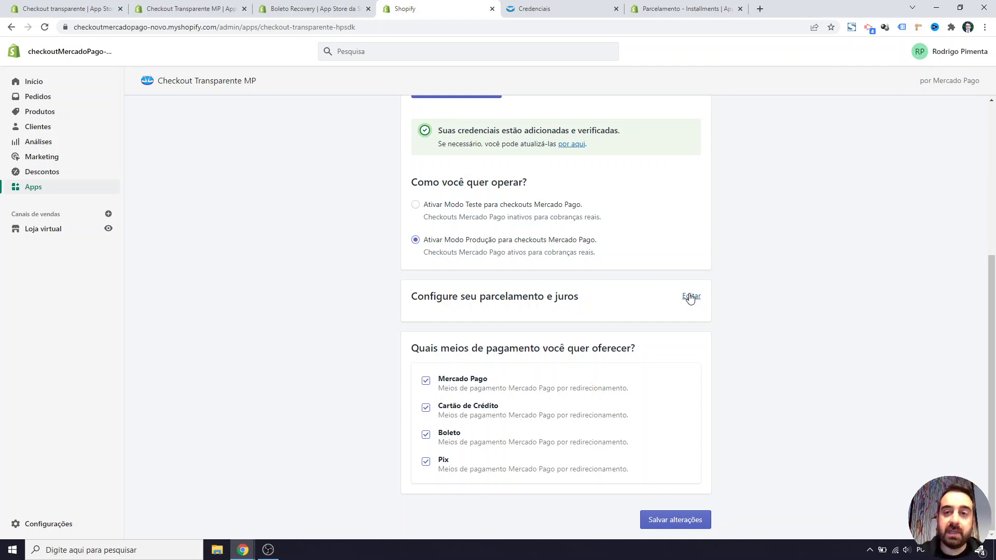
click(685, 9)
scroll(405, 261, down, 7)
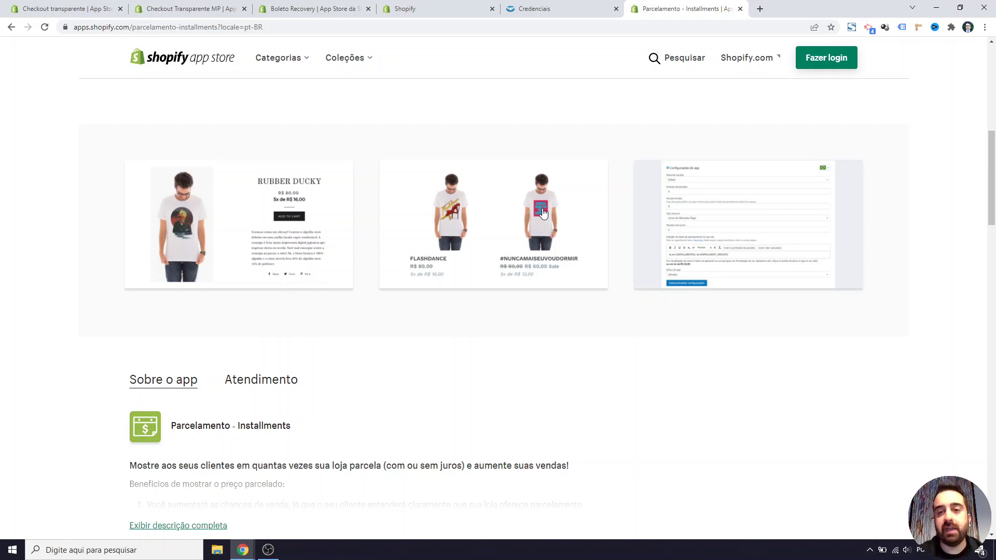
scroll(543, 213, up, 7)
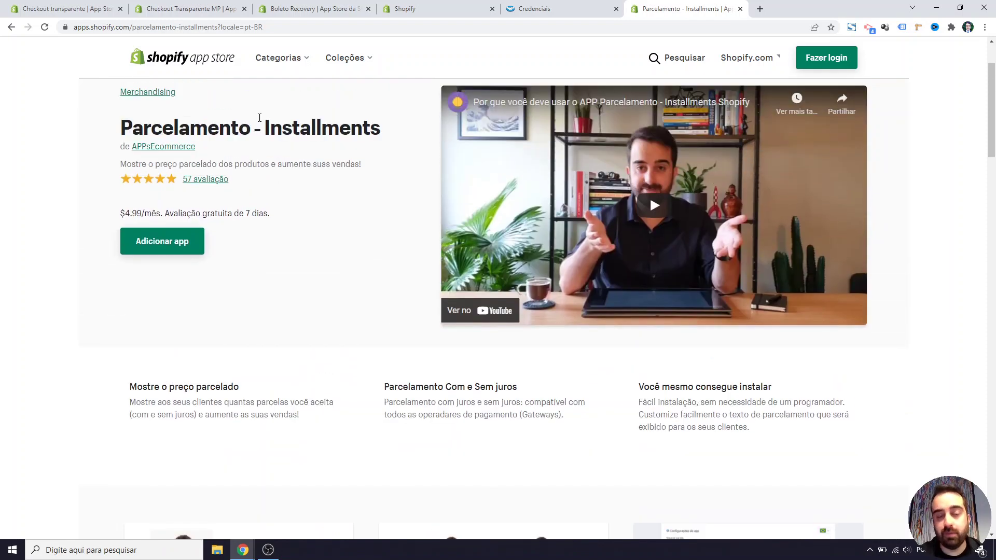
scroll(336, 273, down, 4)
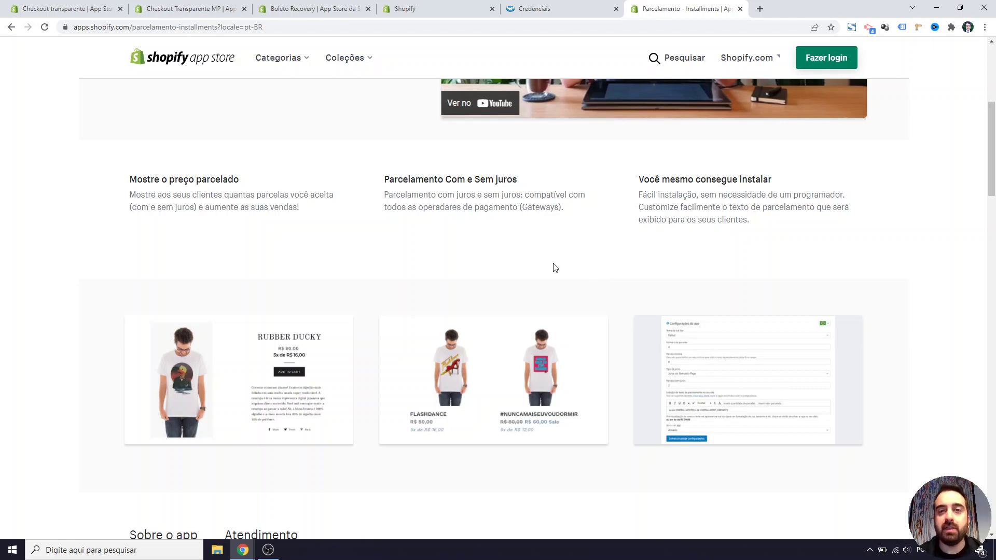
click(549, 6)
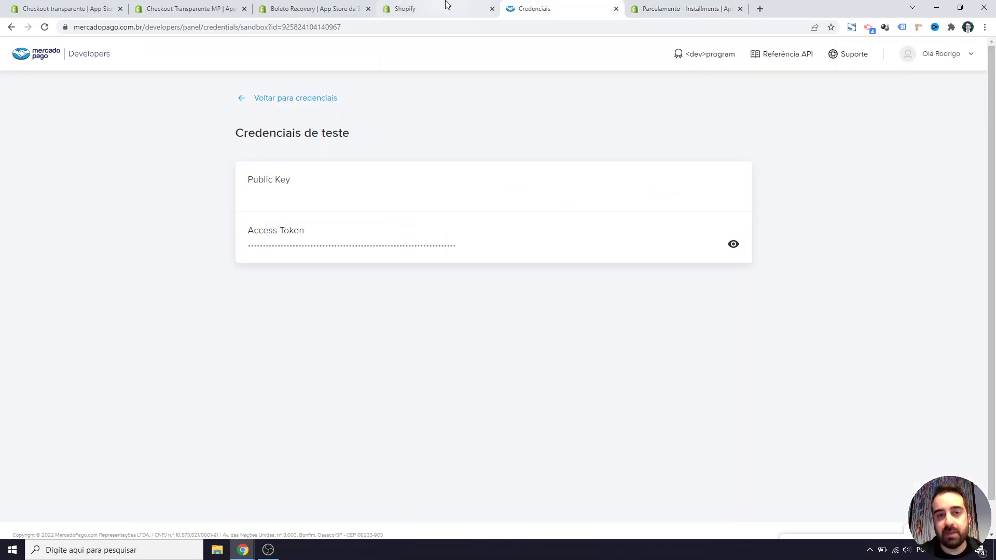
Return to the Checkout Transparente MP setup in Shopify and save it with Mercado Pago, Cartão de Crédito, Boleto and Pix all enabled
click(446, 6)
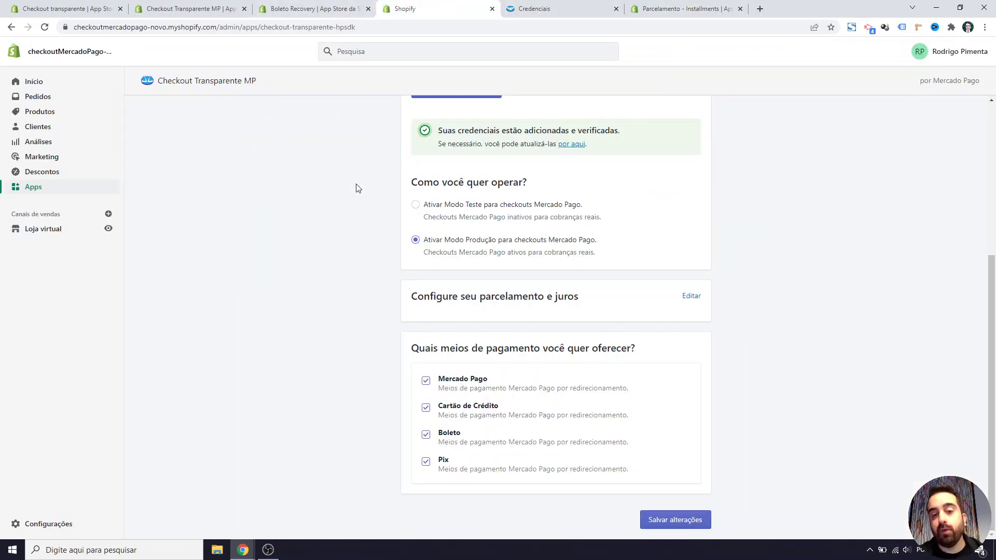
scroll(369, 224, up, 1)
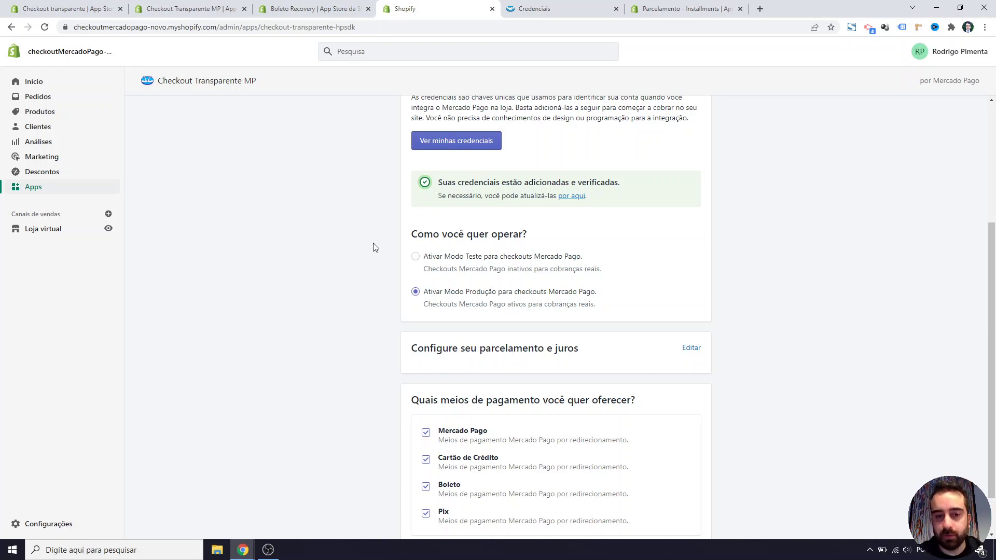
scroll(377, 270, down, 1)
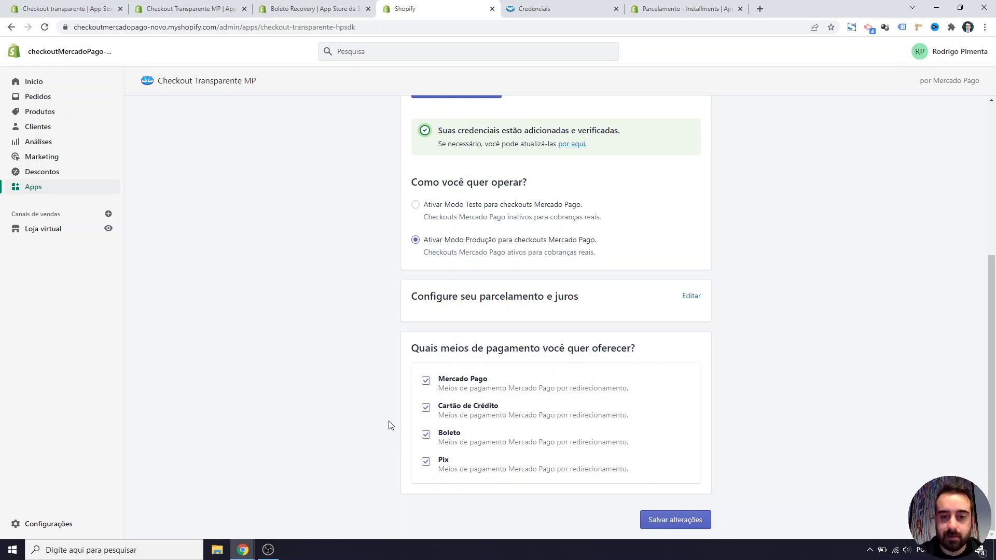
click(426, 462)
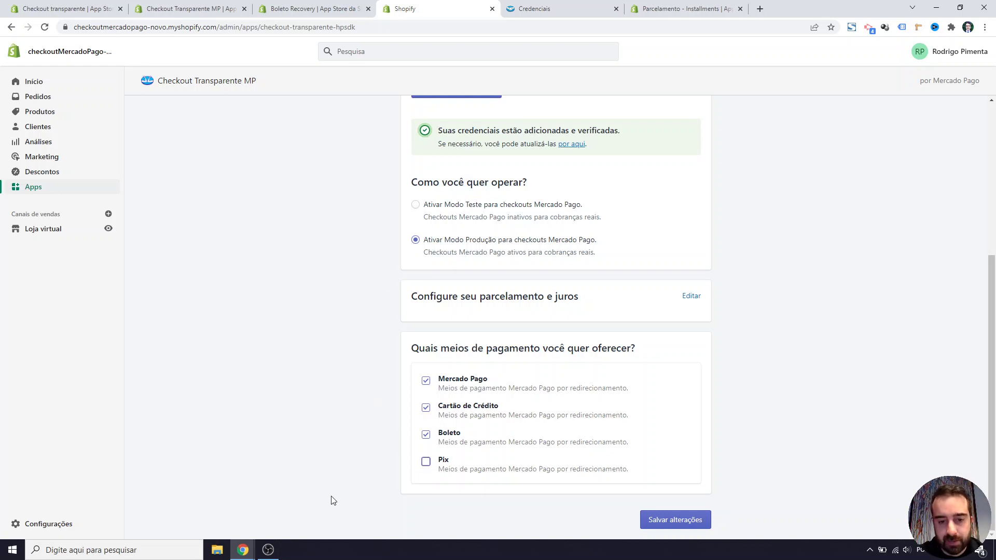
click(426, 462)
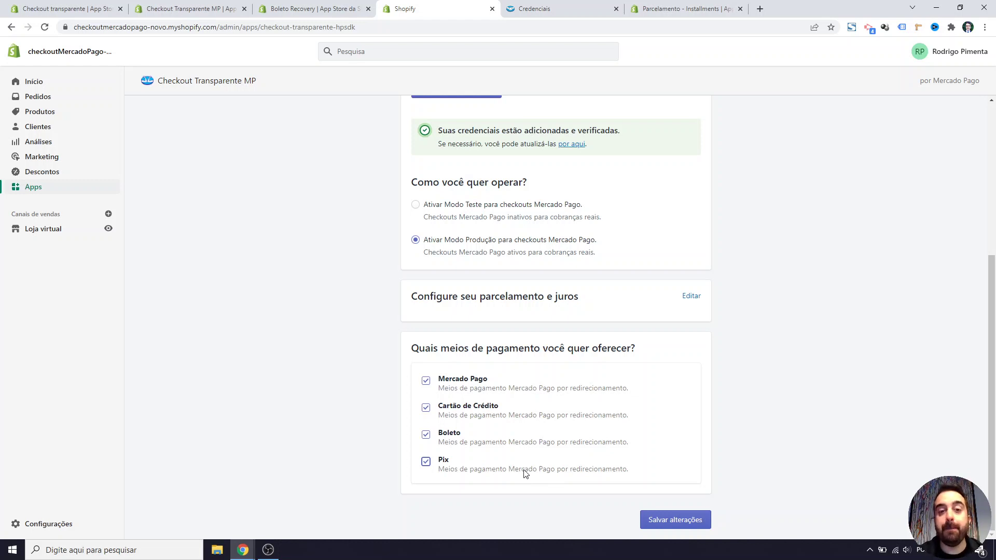
click(658, 526)
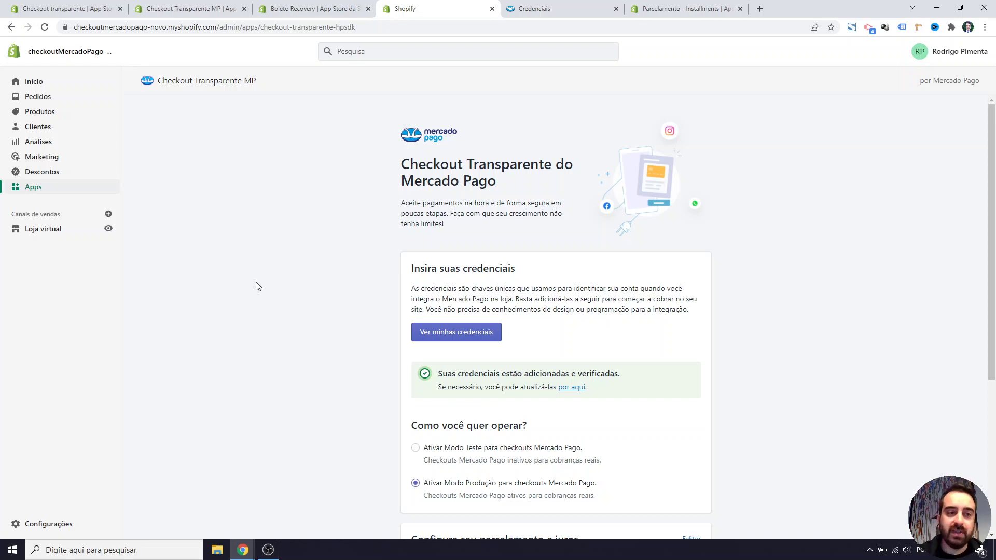
Open the Shopify store's payment settings and look over the payment providers and accepted payment methods
scroll(313, 295, down, 2)
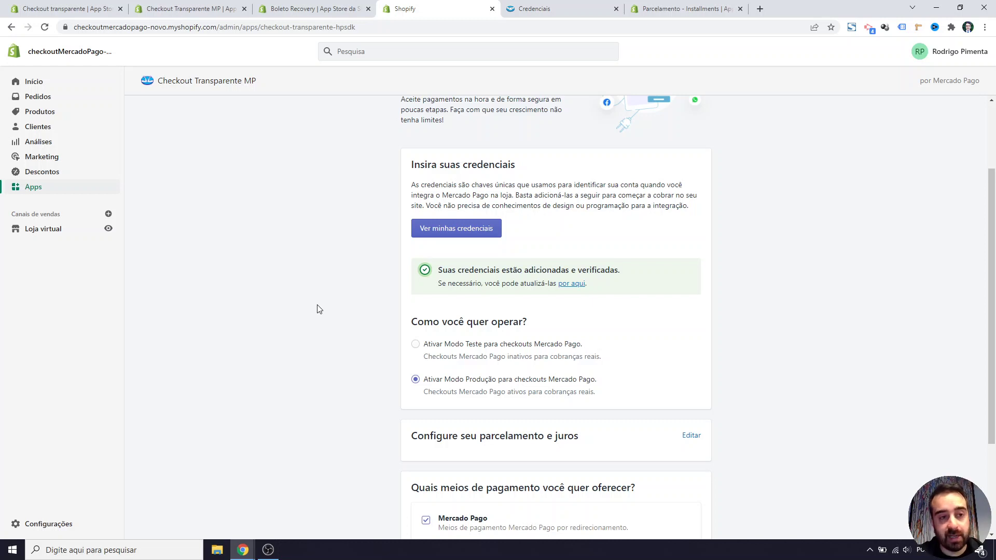
click(37, 524)
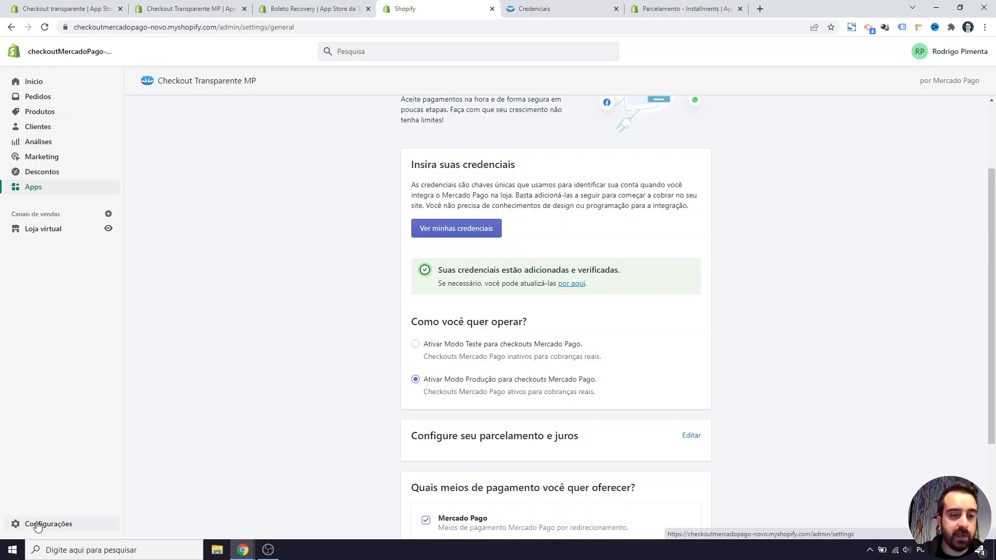
click(238, 259)
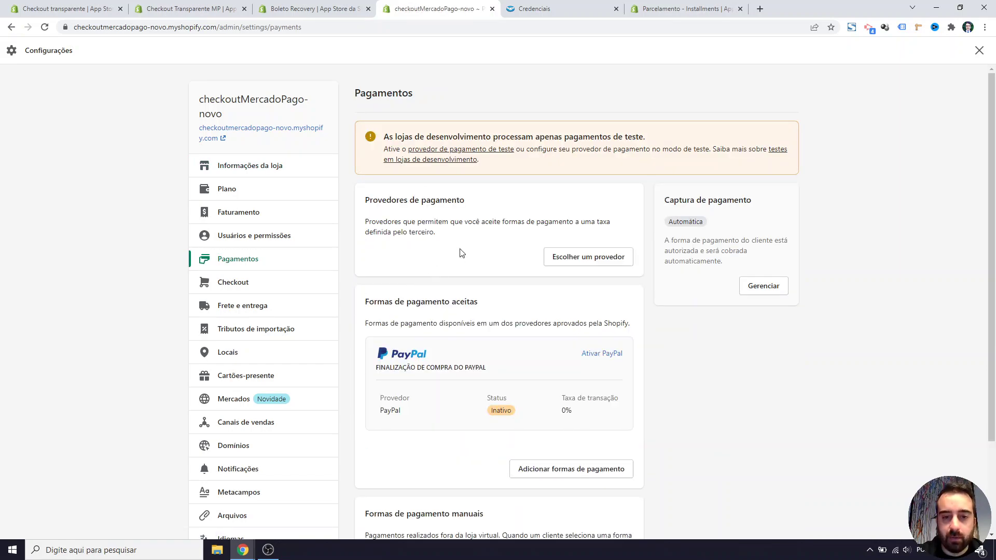
scroll(460, 250, down, 2)
scroll(452, 212, up, 2)
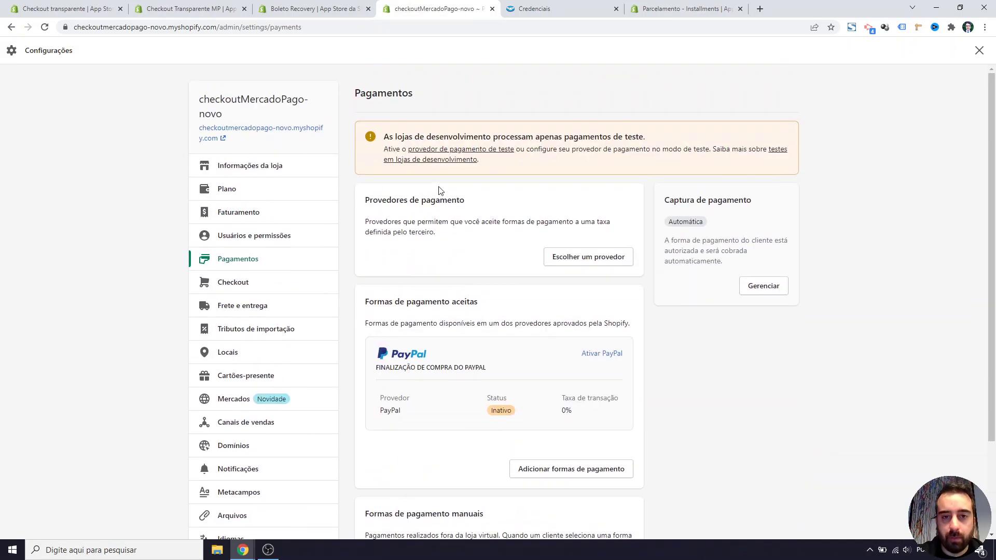
Filter the third-party payment providers for Mercado Pago and open its provider setup
click(555, 257)
click(480, 138)
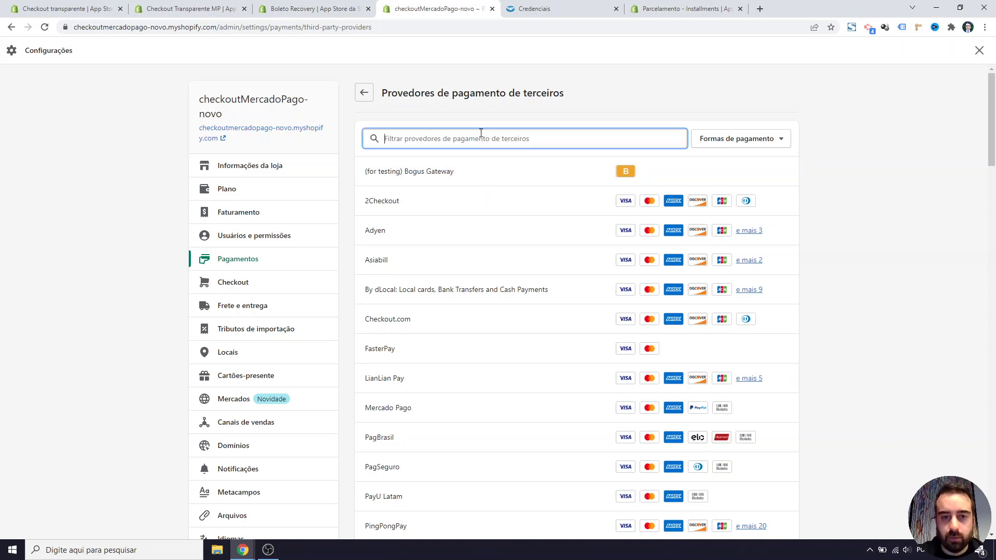
text(m)
click(477, 183)
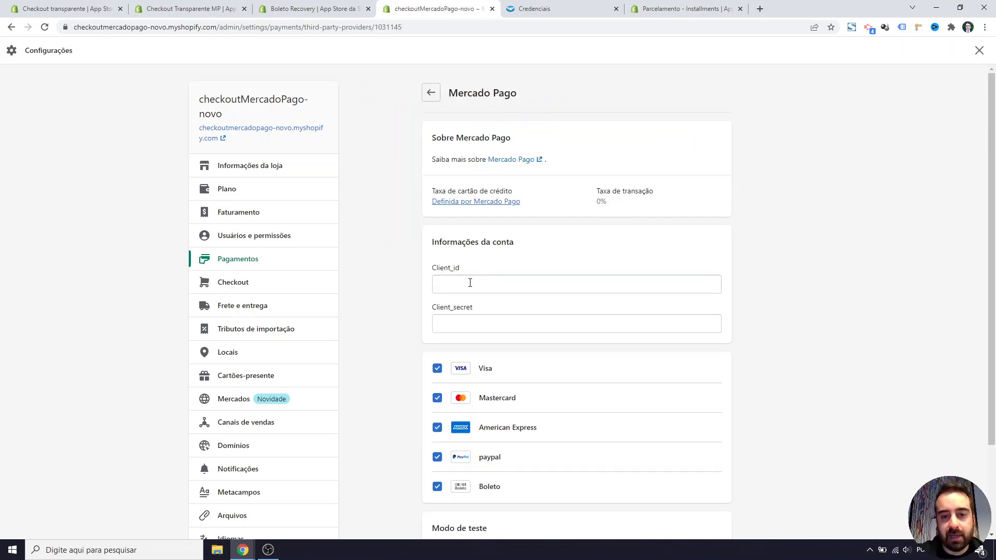
Review the Mercado Pago provider form and open the production credentials in Mercado Pago to locate the Client ID and Client Secret
click(535, 5)
click(279, 97)
key(ctrl+shift+Tab)
scroll(415, 264, down, 3)
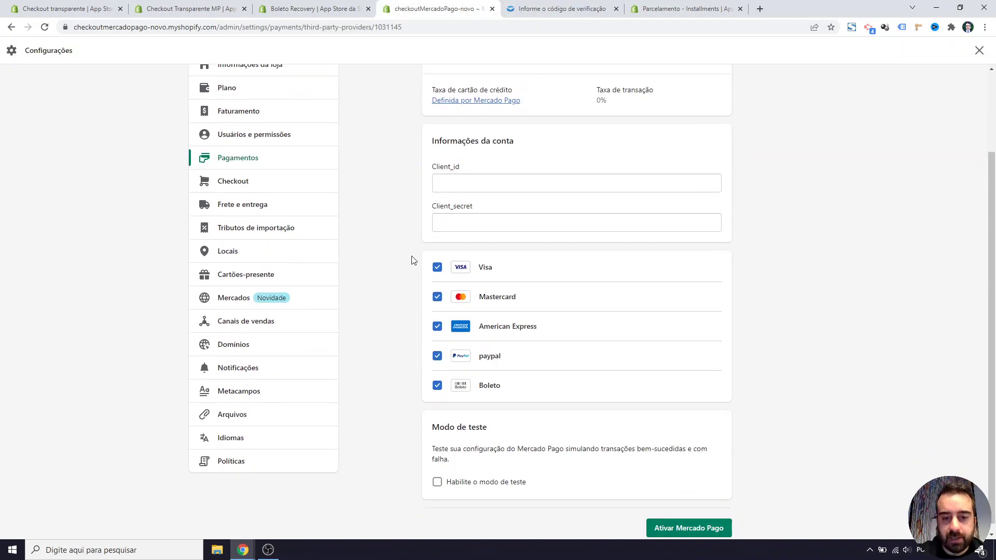
scroll(415, 361, up, 3)
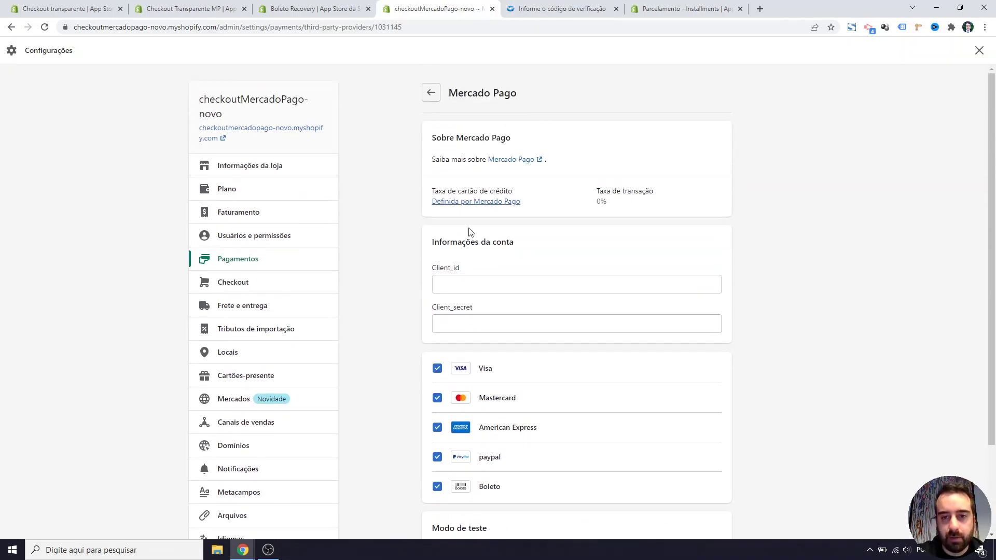
key(ctrl+Tab)
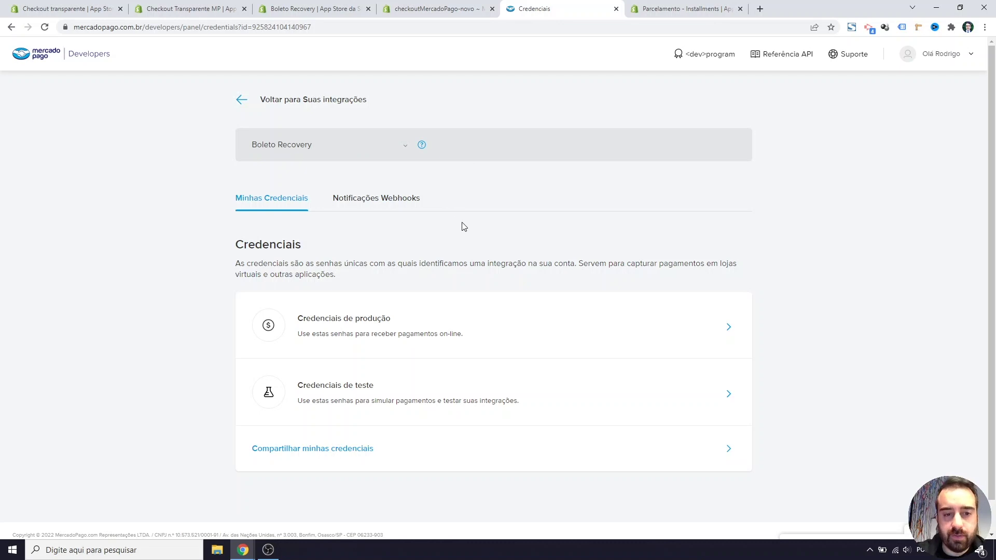
click(445, 323)
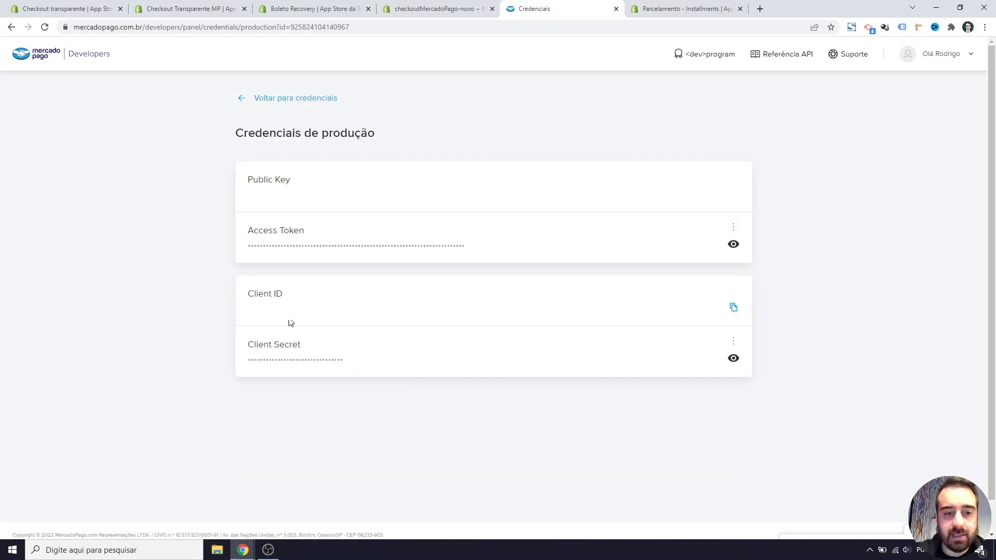
Return to the Mercado Pago provider setup in Shopify and review its account credential fields and accepted payment methods
key(ctrl+shift+Tab)
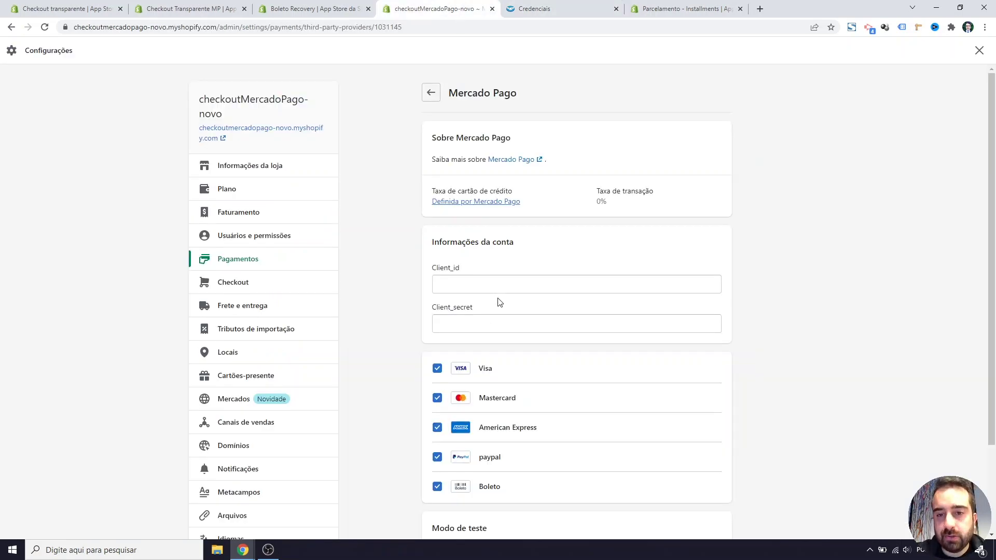
scroll(501, 319, down, 1)
scroll(502, 335, up, 1)
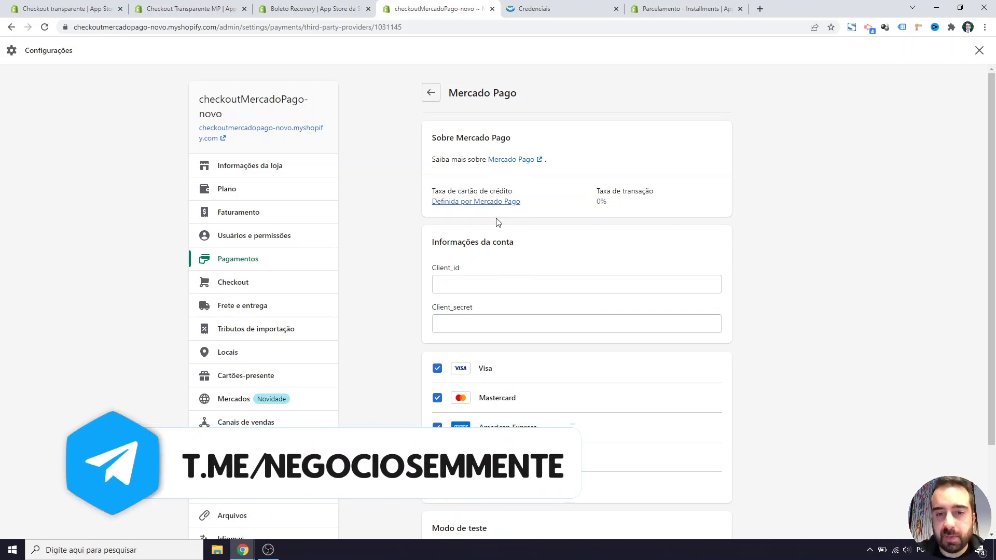
scroll(511, 238, down, 1)
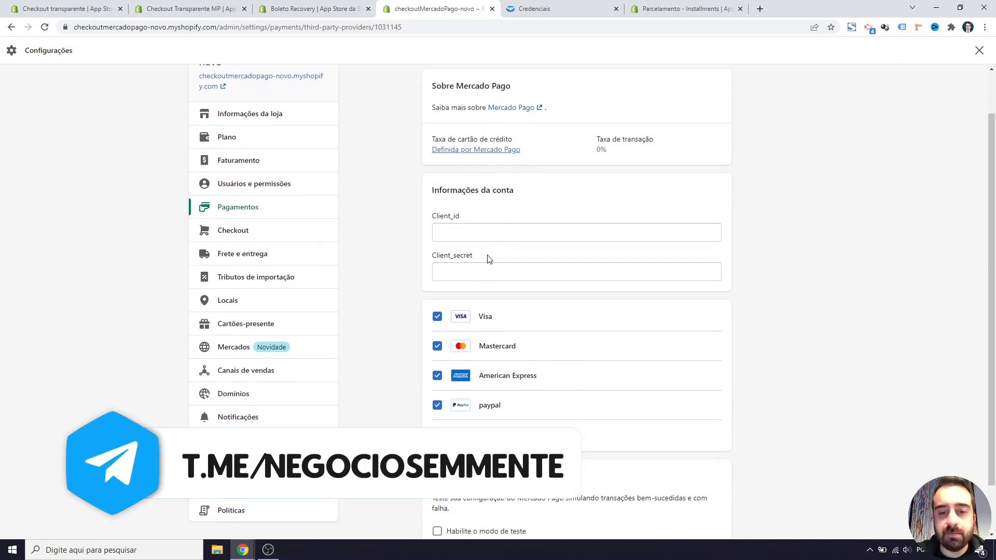